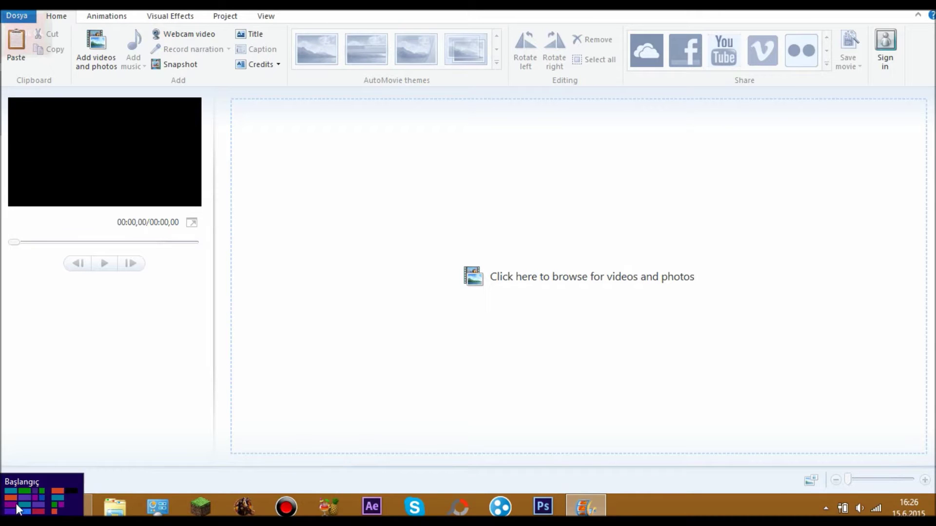
Switch to Chrome and look through the videos uploaded on the Player And Editör YouTube channel page.
click(66, 509)
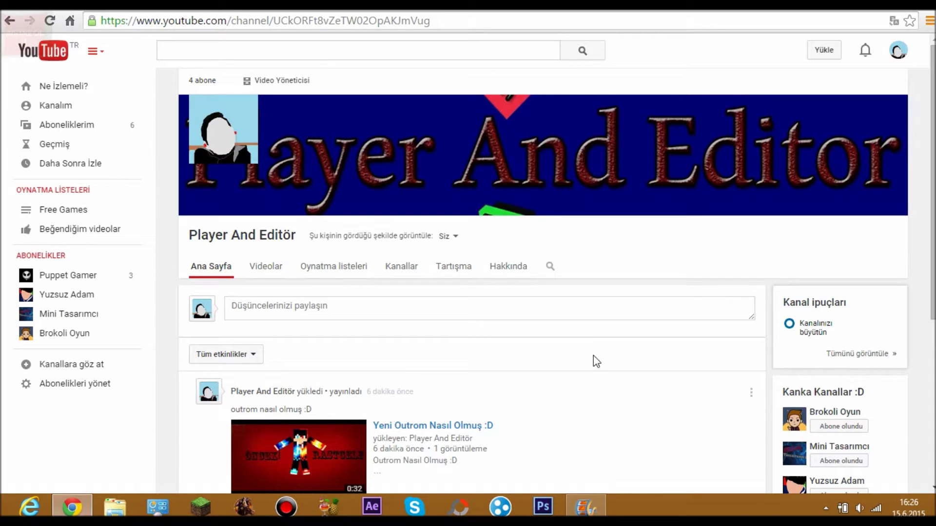
scroll(594, 357, down, 3)
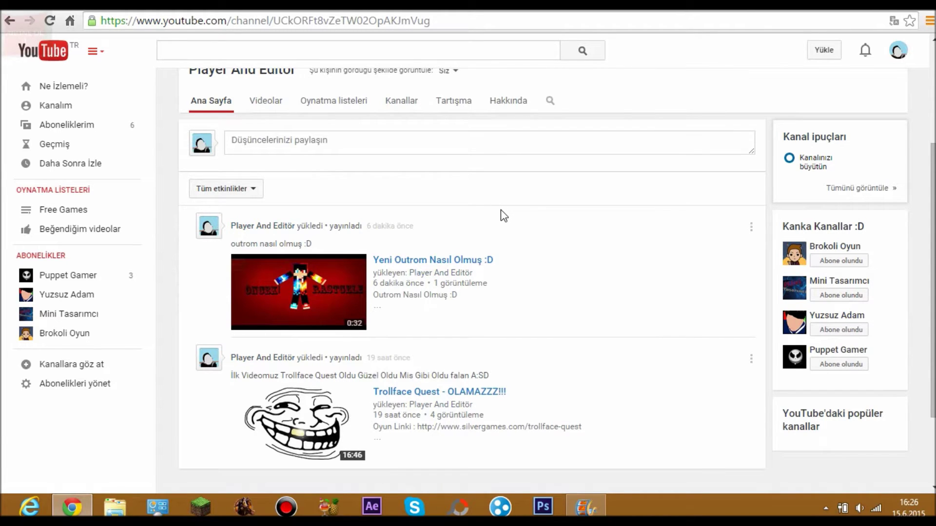
scroll(501, 211, down, 1)
scroll(502, 211, up, 4)
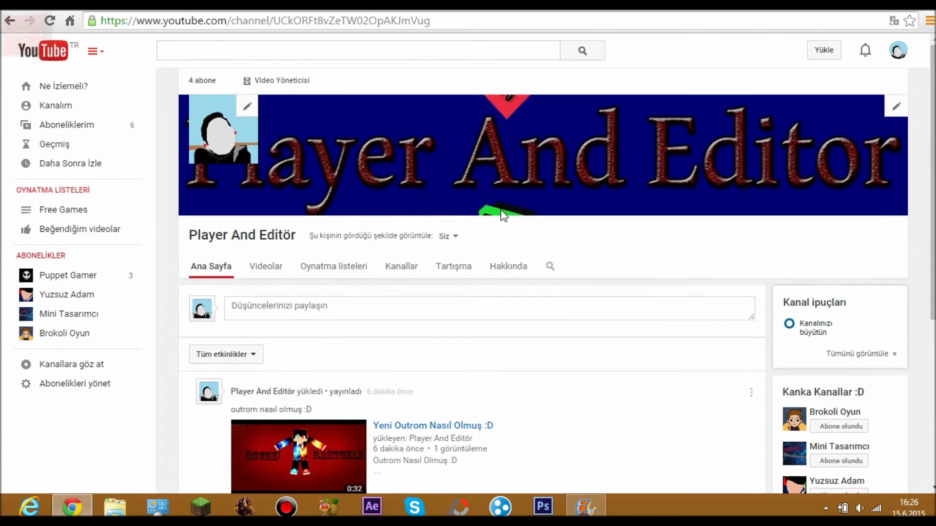
scroll(501, 210, down, 5)
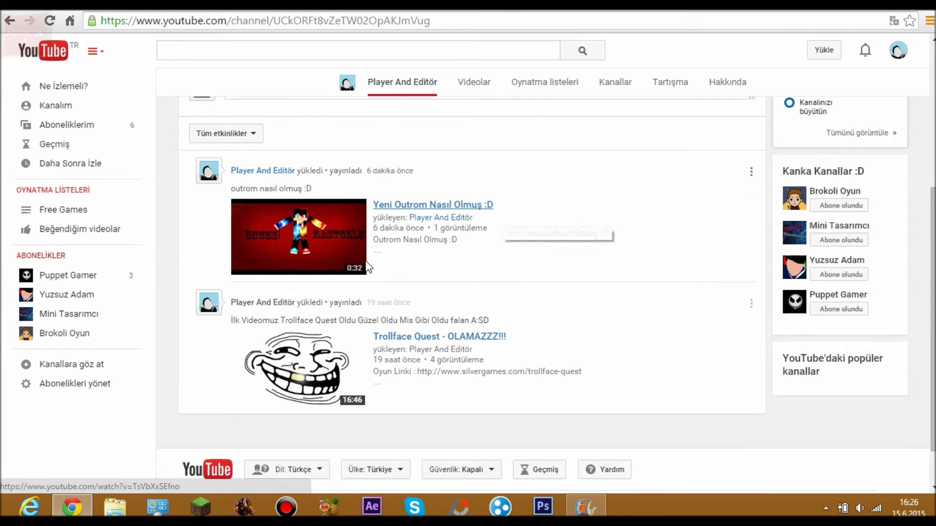
scroll(433, 294, up, 1)
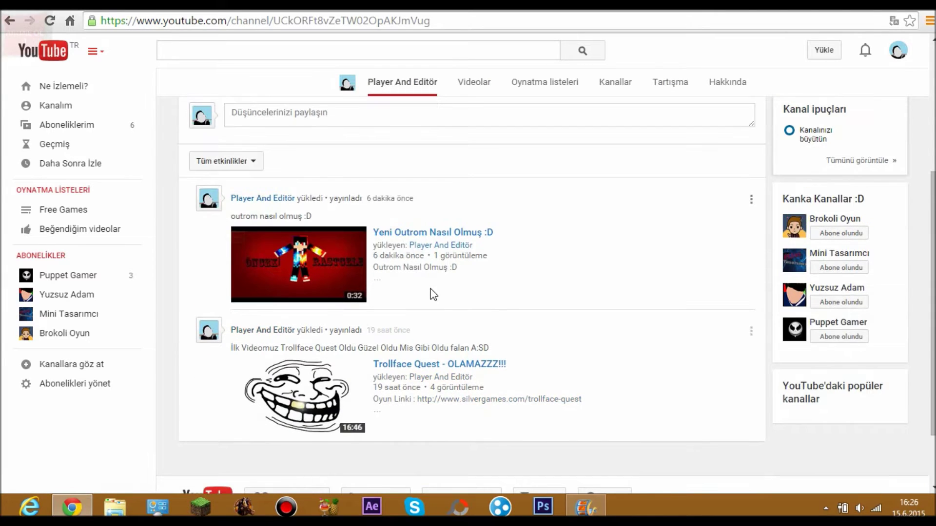
scroll(432, 294, up, 4)
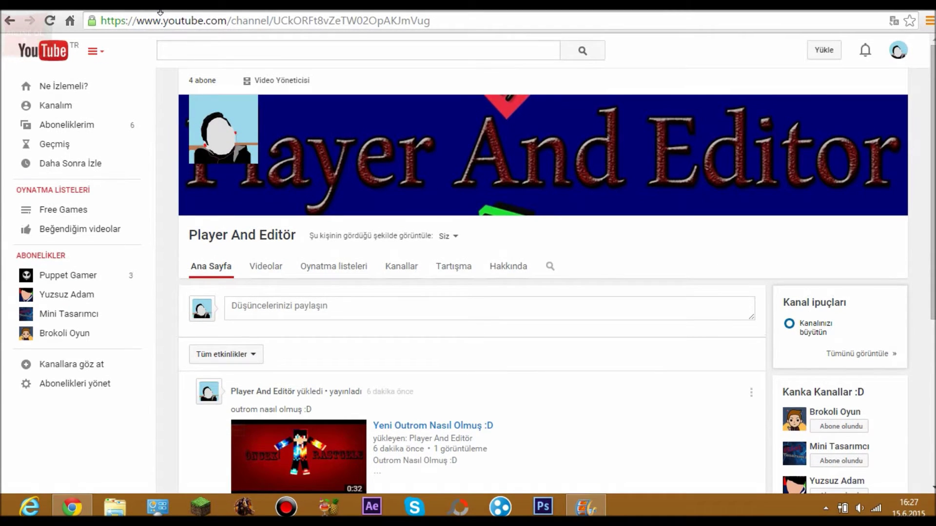
Search the web for "movie maker tam indir" from a new browser tab.
key(F11)
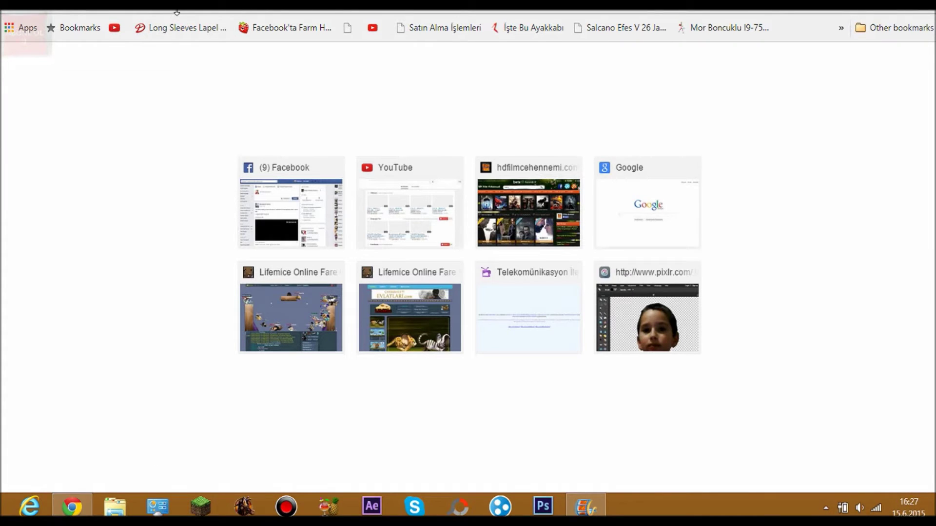
key(F11)
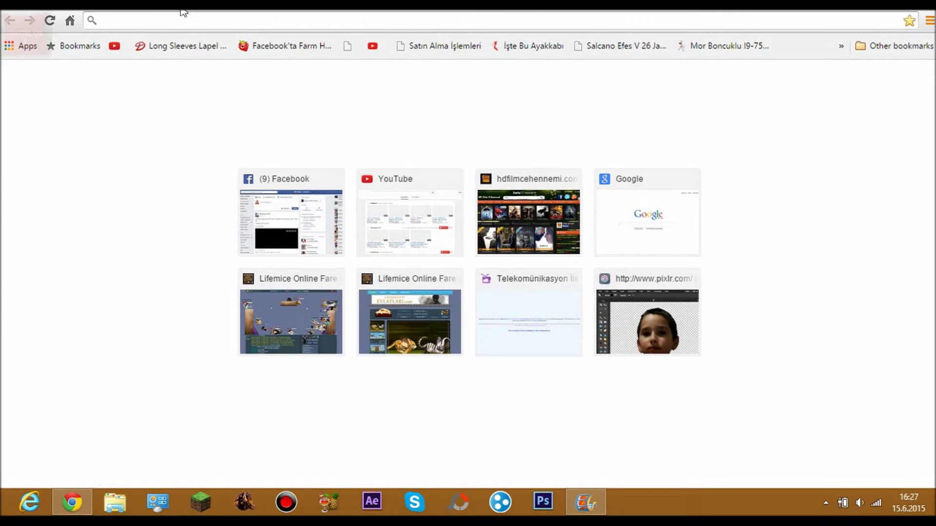
key(Caps_Lock)
key(Caps_Lock)
key(Caps_Lock)
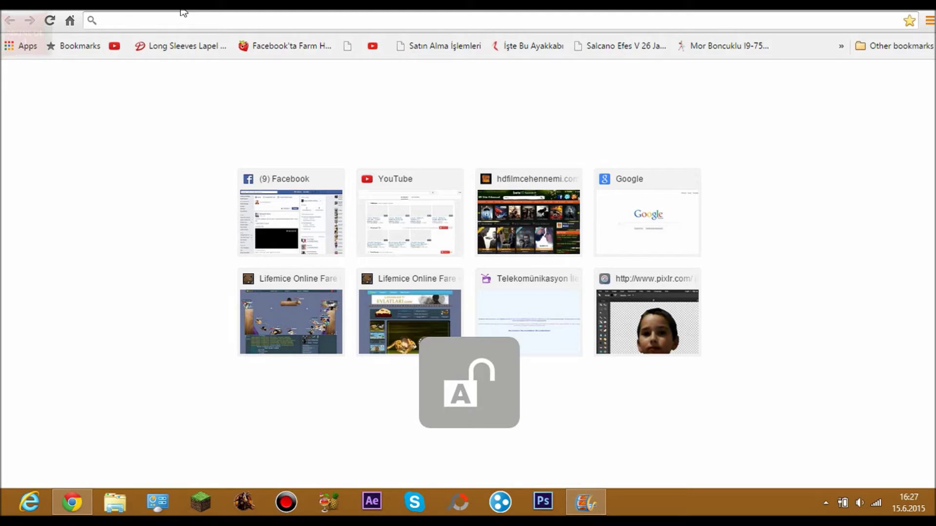
click(182, 18)
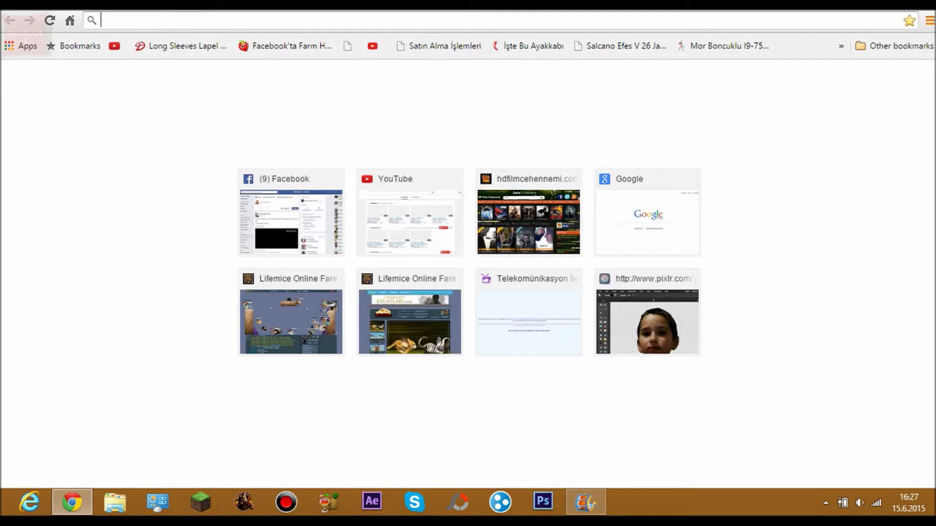
text(Mo)
key(Caps_Lock)
text(vie Maker)
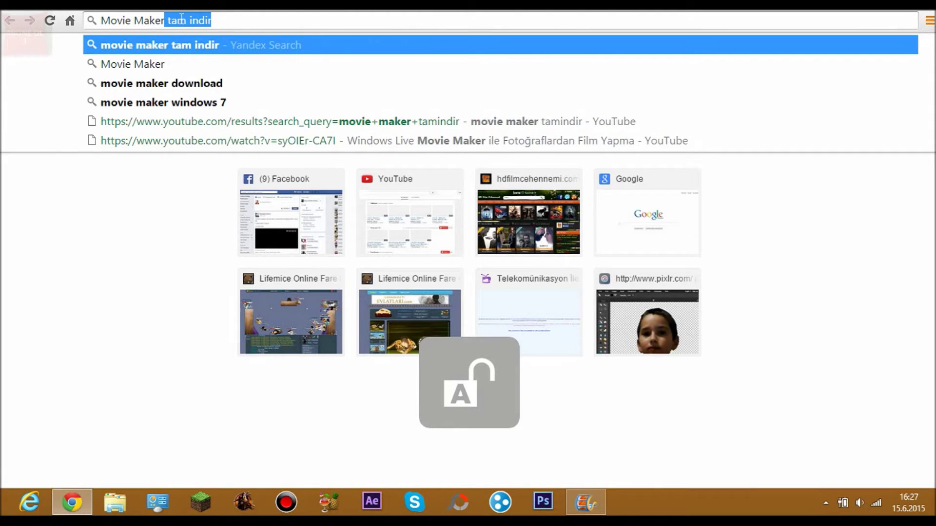
key(Return)
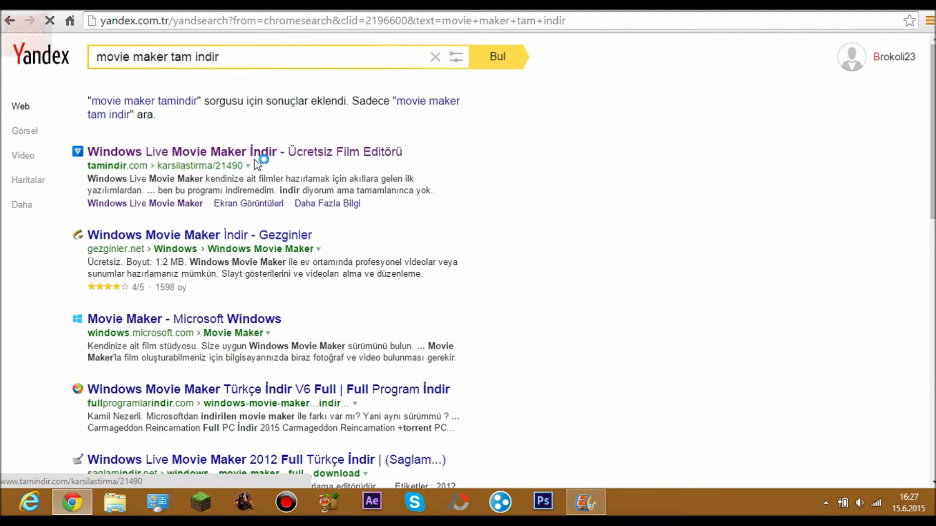
Open the tamindir.com result for Windows Live Movie Maker, copy the page address and return to the search results.
click(256, 151)
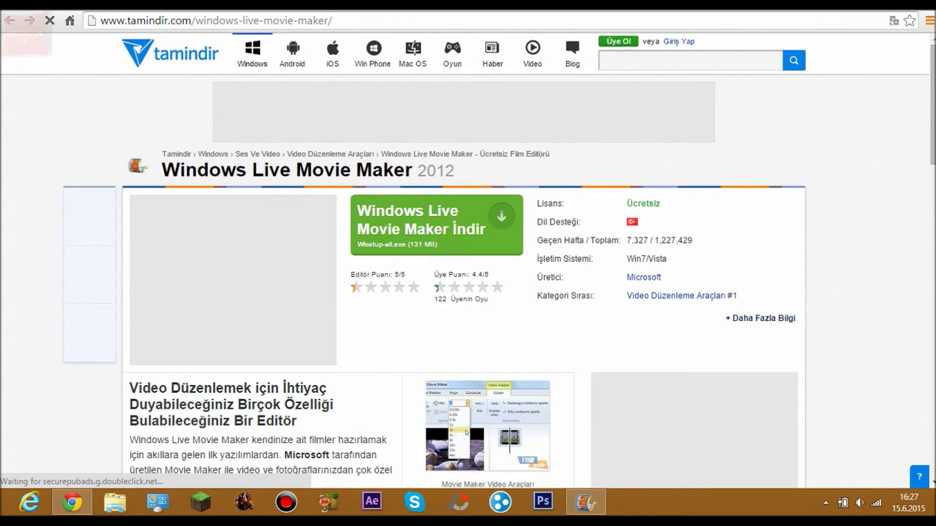
click(214, 21)
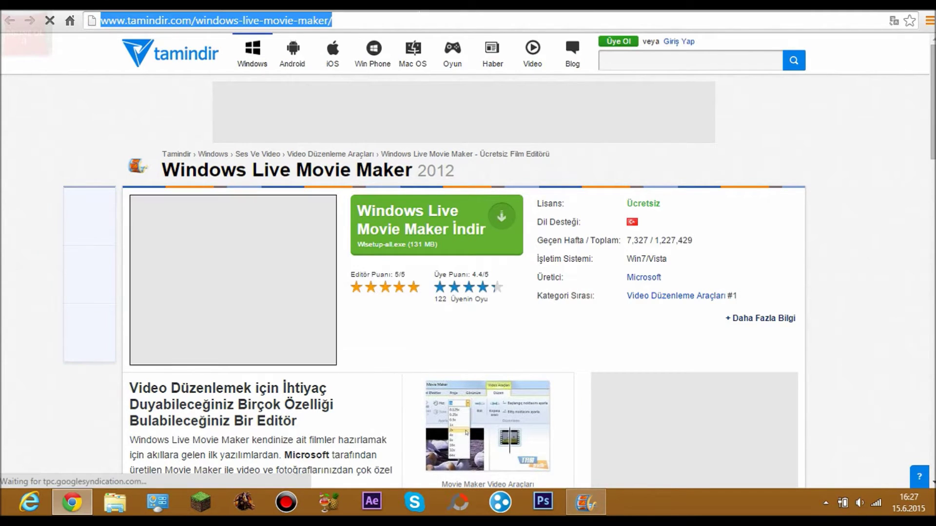
right_click(285, 22)
click(332, 71)
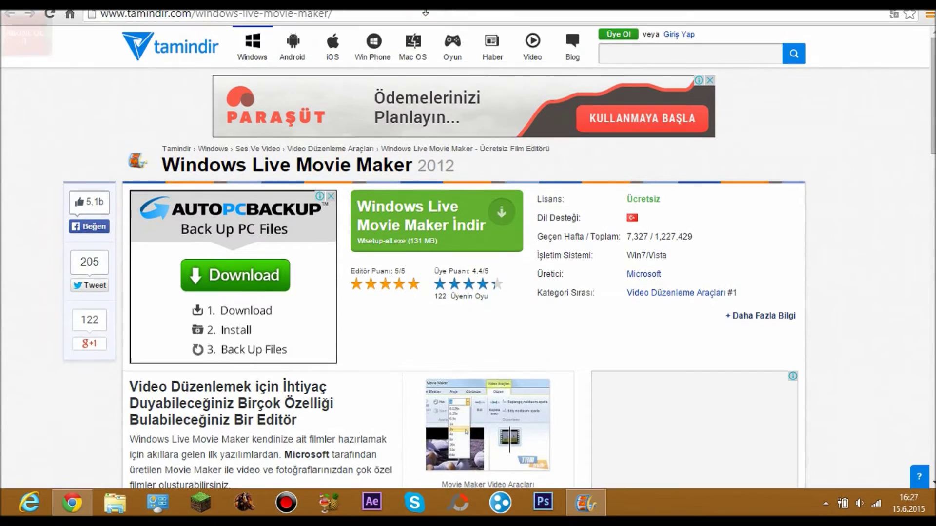
key(alt+Left)
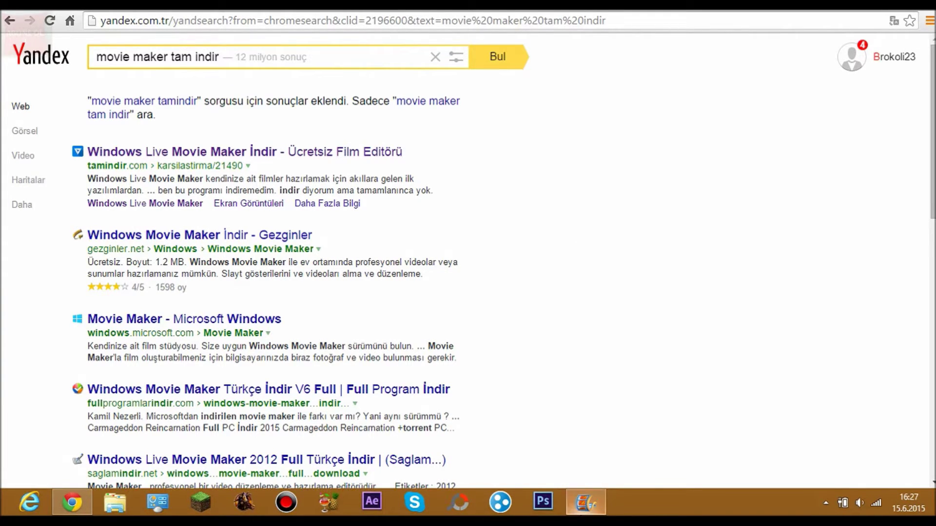
Switch to Movie Maker, move its window aside to uncover the desktop and add the Template video to the project.
click(585, 502)
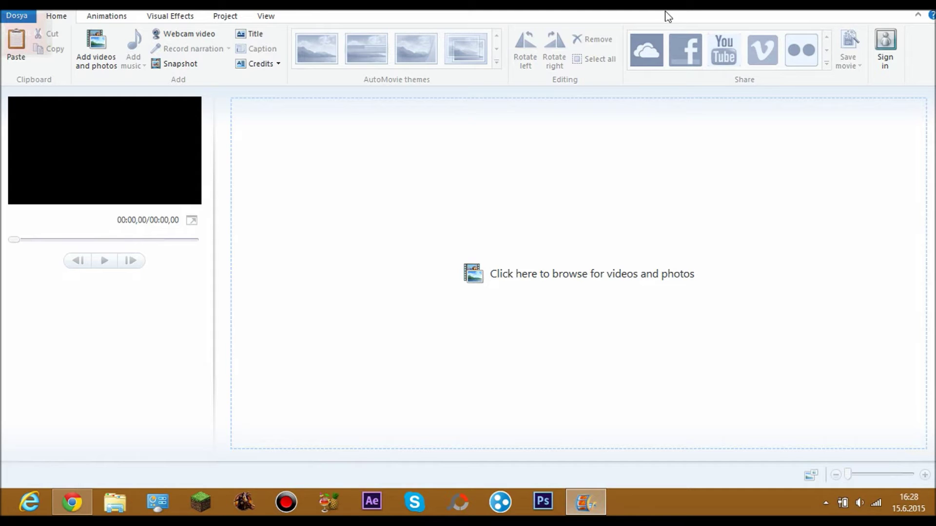
drag(668, 16, 366, 29)
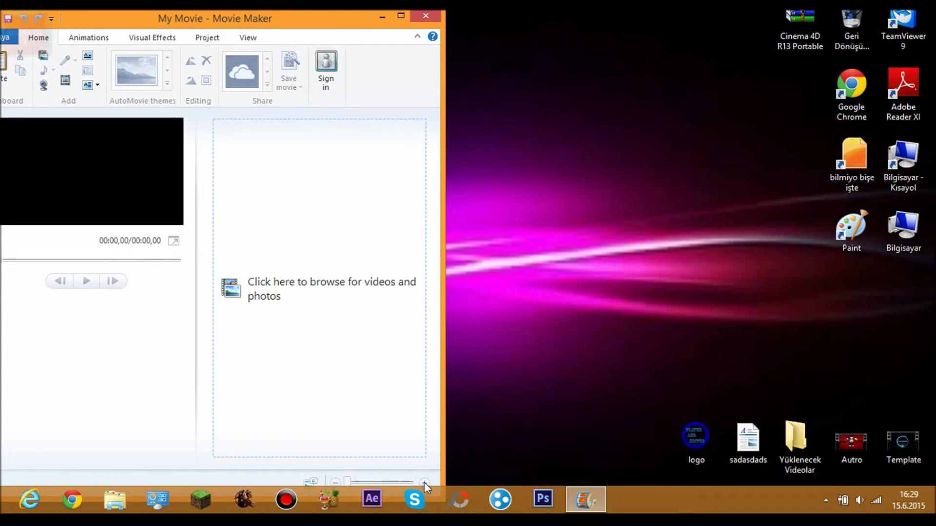
click(873, 428)
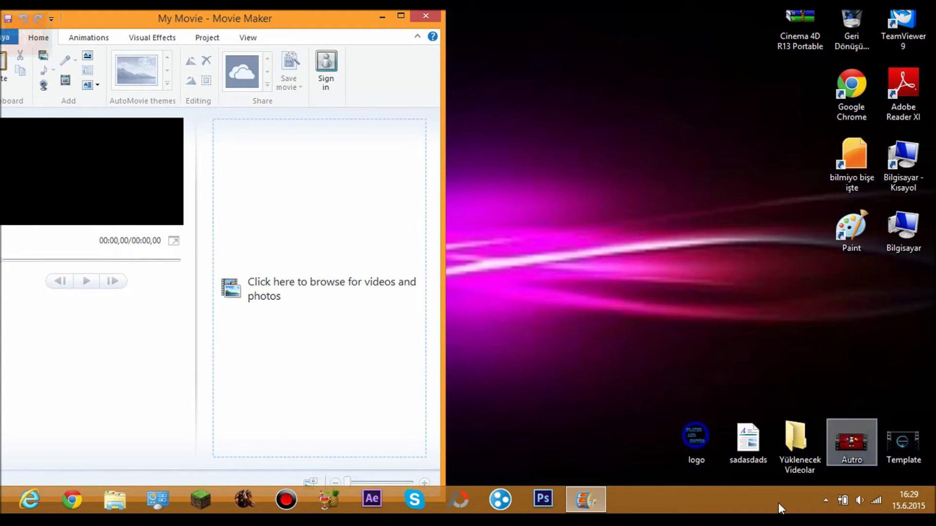
click(920, 449)
drag(902, 442, 258, 163)
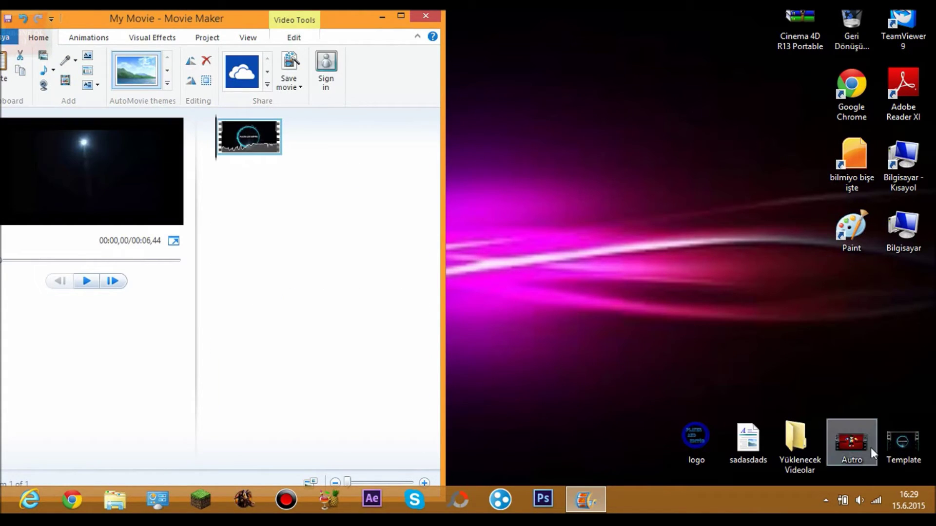
Add the Autro video from the desktop after the Template clip and maximize the Movie Maker window.
mouse_move(870, 447)
mouse_down()
mouse_move(336, 153)
mouse_move(692, 295)
mouse_move(826, 435)
mouse_move(856, 442)
mouse_up()
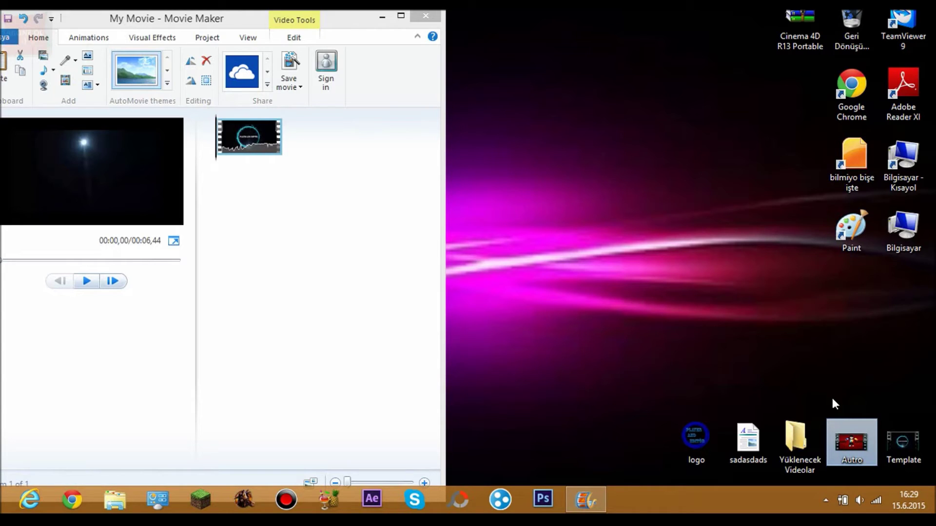
drag(851, 442, 370, 165)
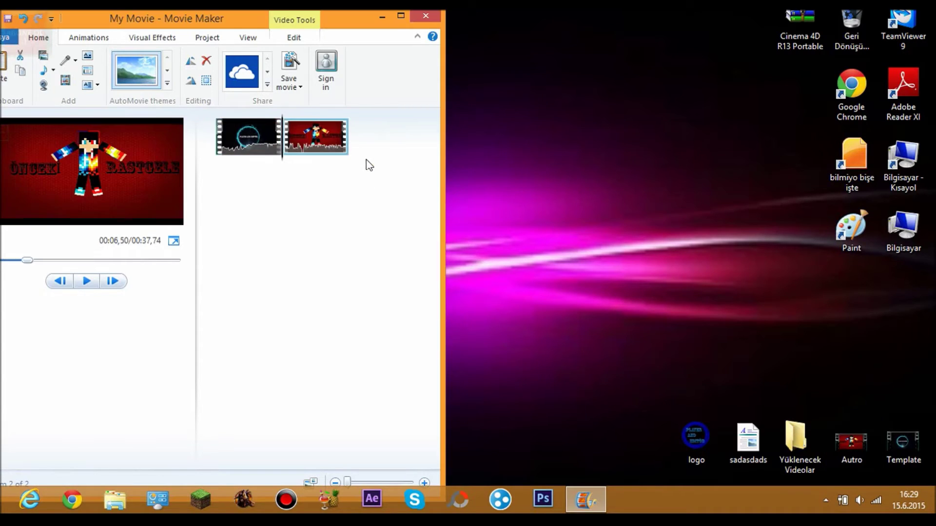
click(401, 17)
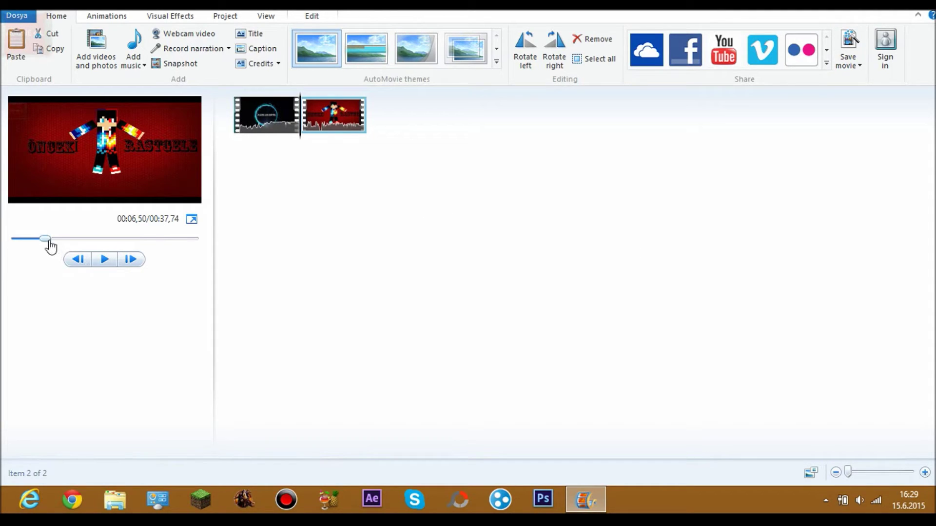
Preview the movie from the beginning and pause it during the Autro clip.
drag(45, 239, 2, 246)
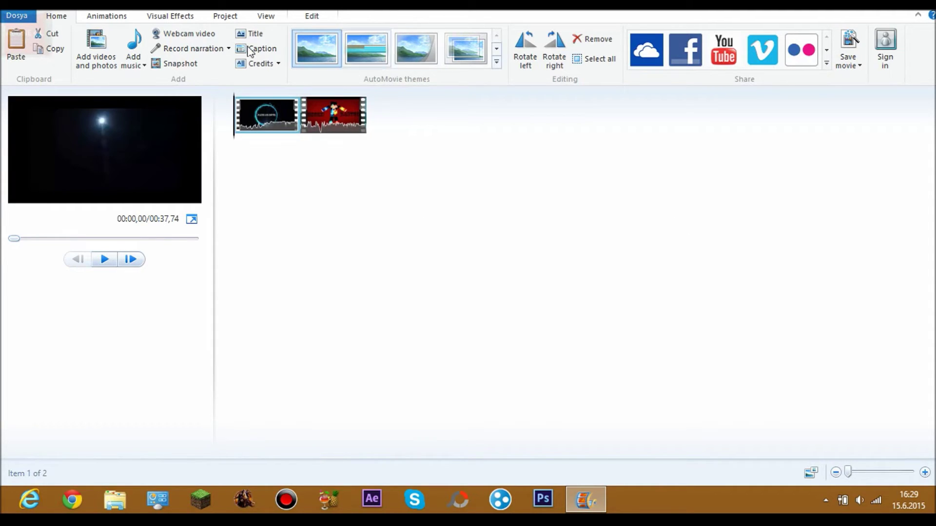
click(98, 260)
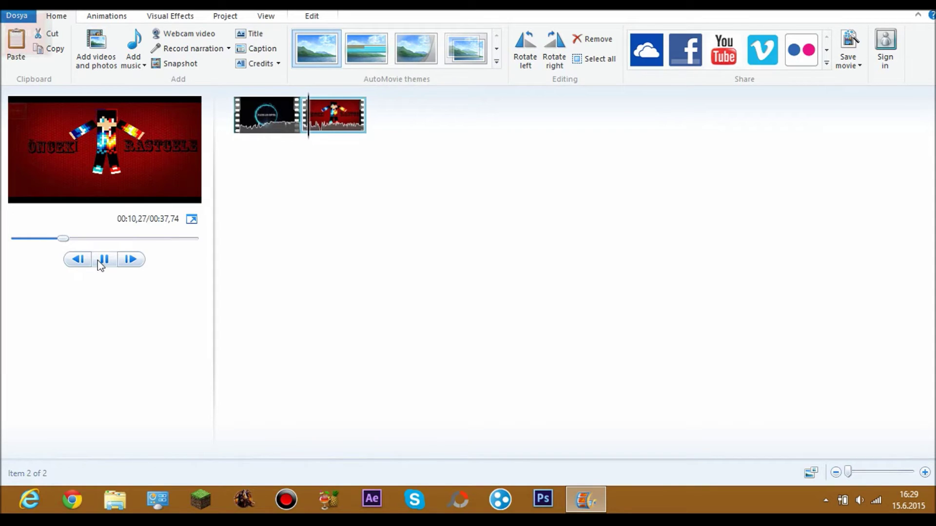
click(101, 263)
Review the resolution options for publishing the movie to YouTube and to OneDrive, closing each dialog without choosing one.
click(723, 51)
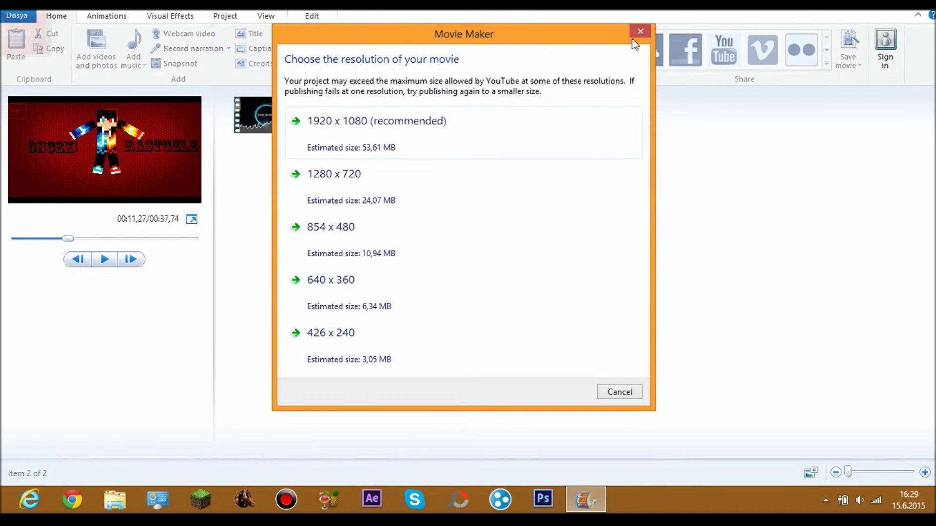
click(638, 33)
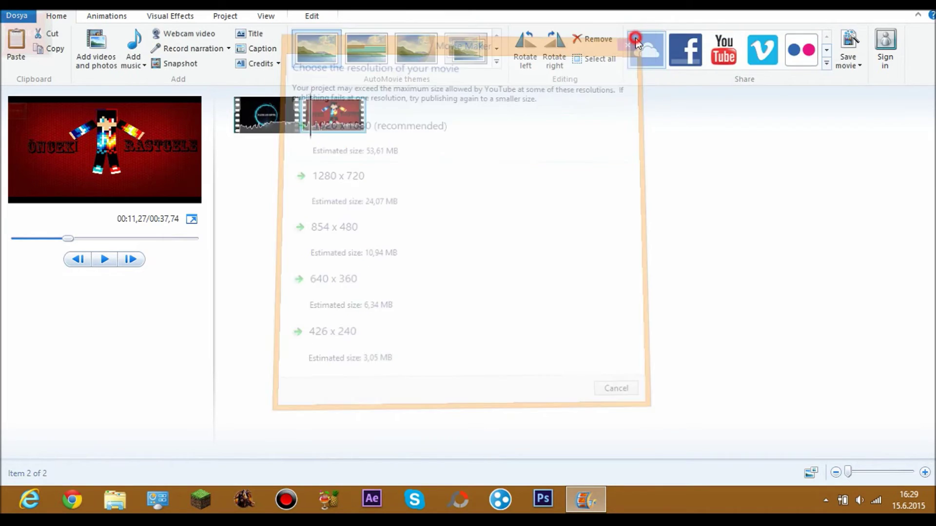
click(639, 49)
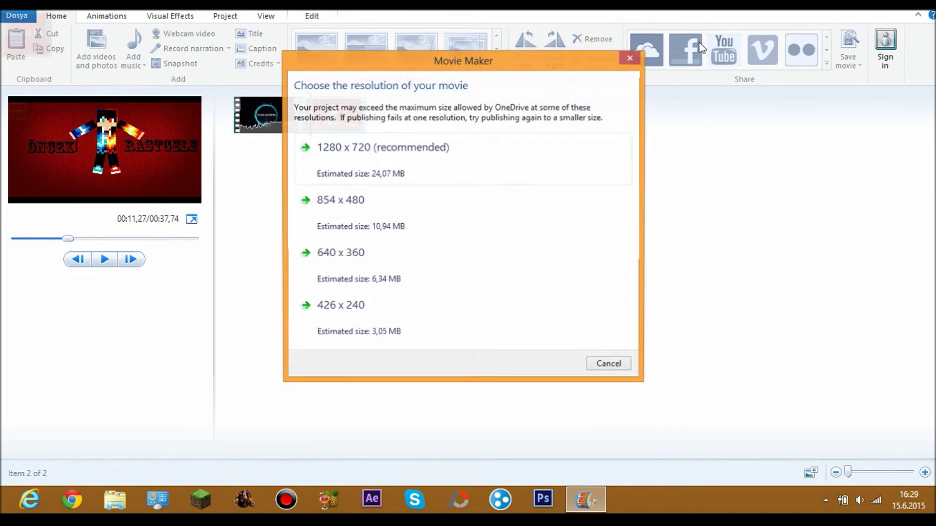
click(630, 61)
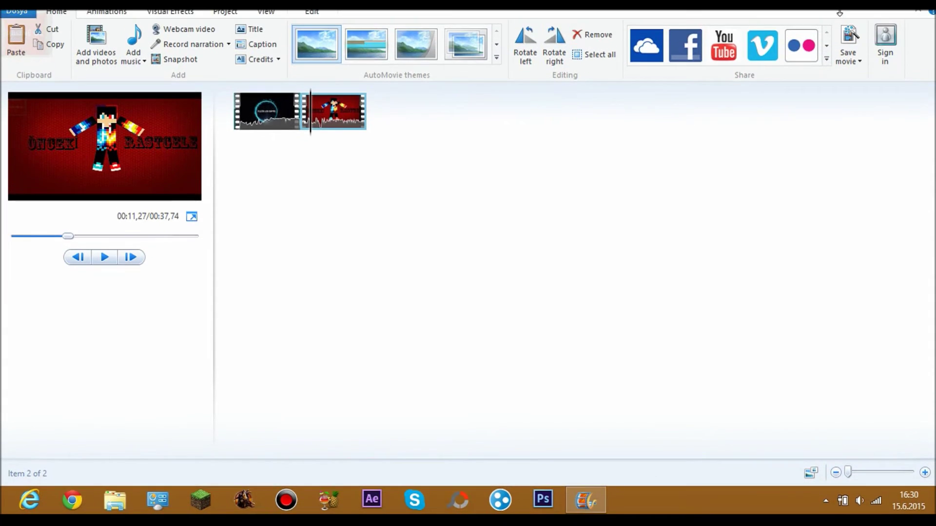
click(268, 112)
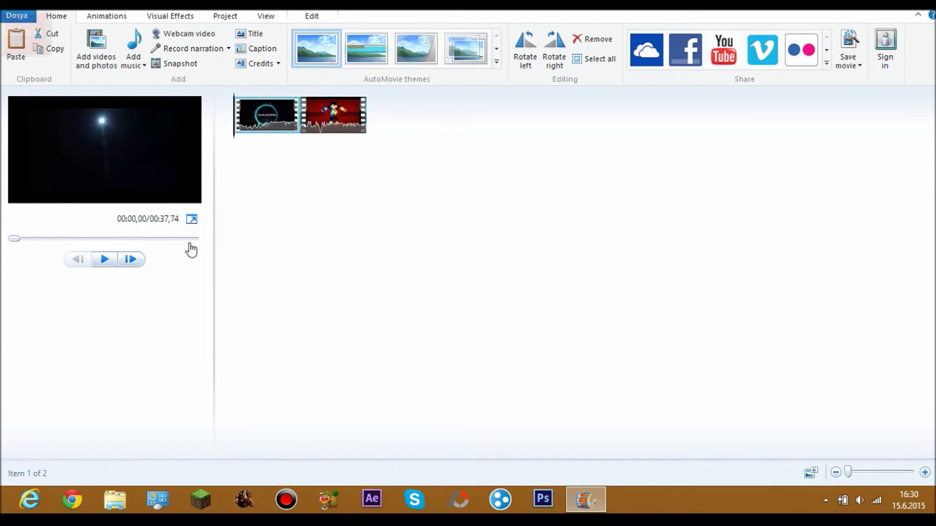
click(531, 109)
click(546, 496)
right_click(549, 511)
click(747, 305)
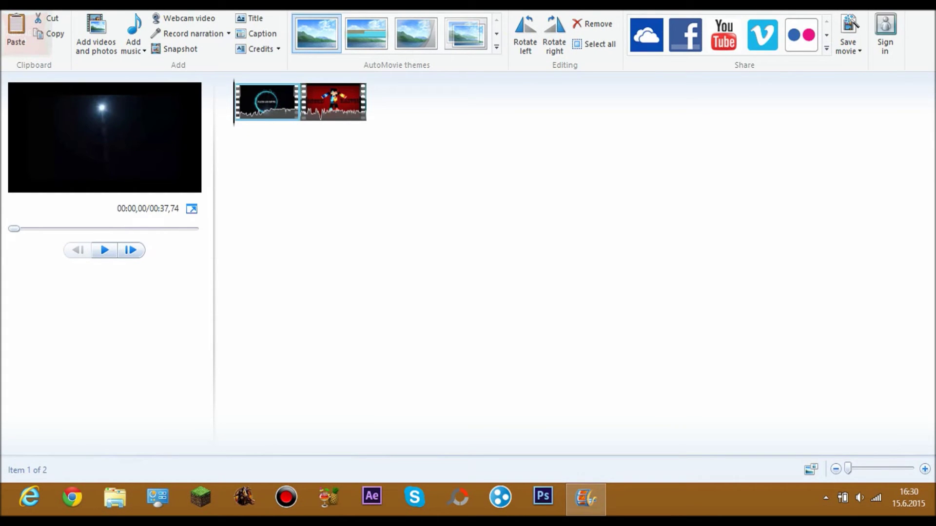
Show the desktop, point out the logo image file and return to Movie Maker.
key(super+d)
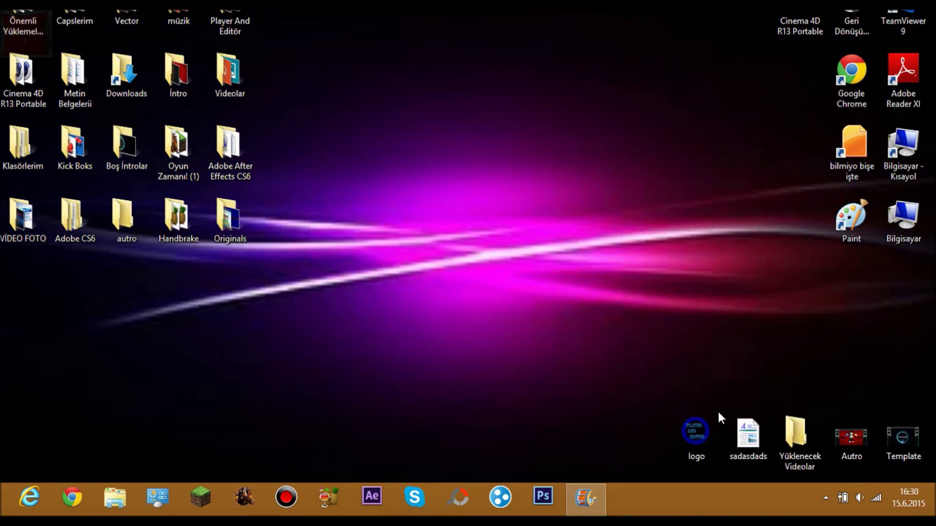
drag(668, 383, 728, 477)
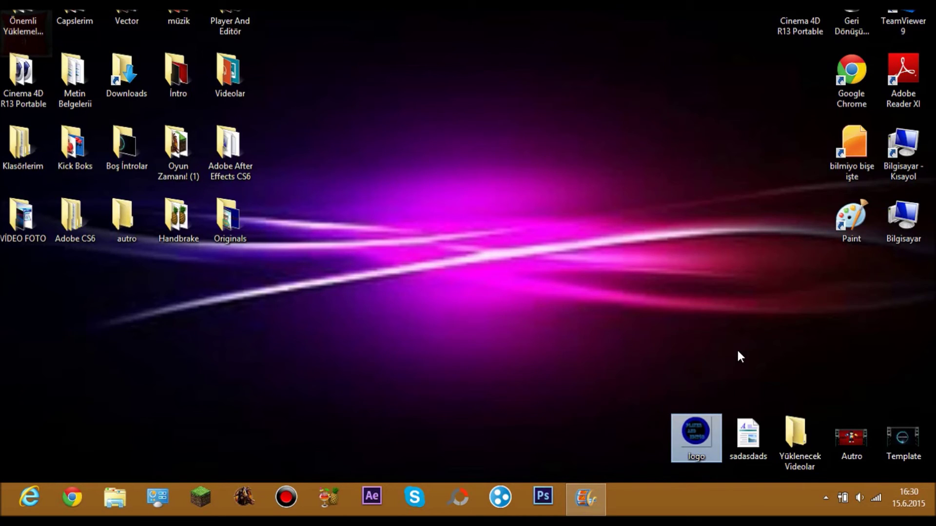
click(659, 13)
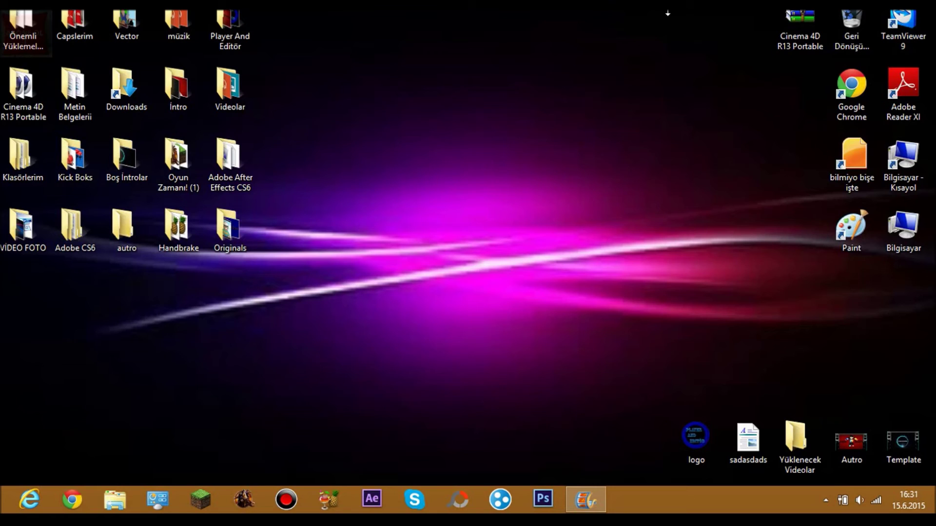
click(594, 507)
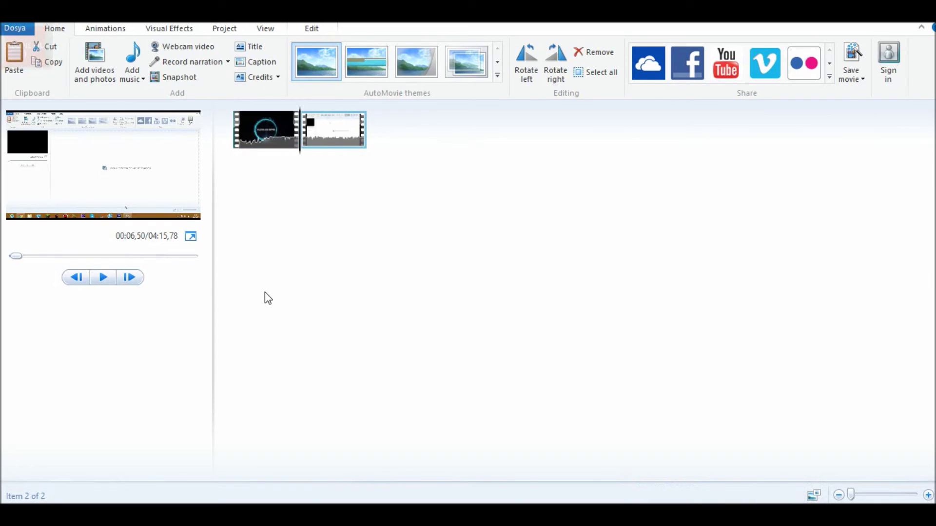
Start saving the movie to a file with the common setting For high-definition display.
click(14, 30)
click(528, 215)
click(19, 29)
mouse_move(73, 205)
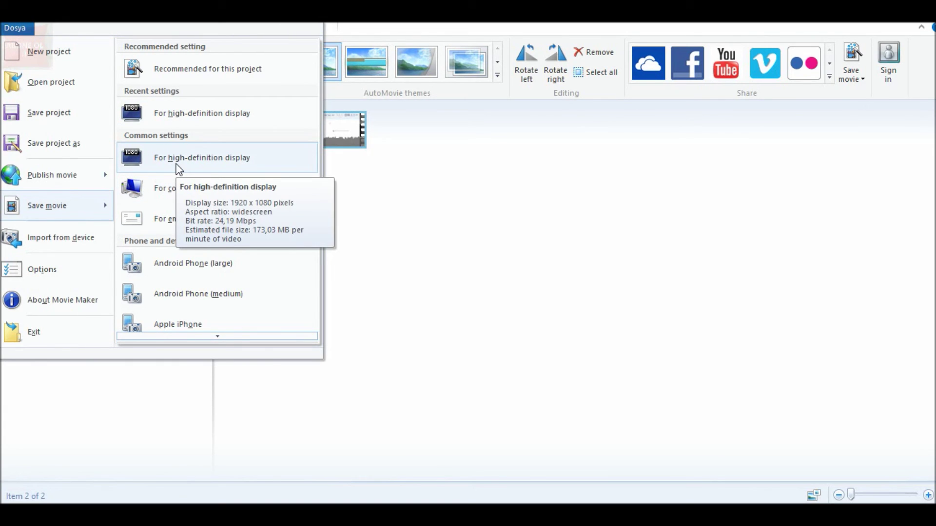
mouse_move(108, 174)
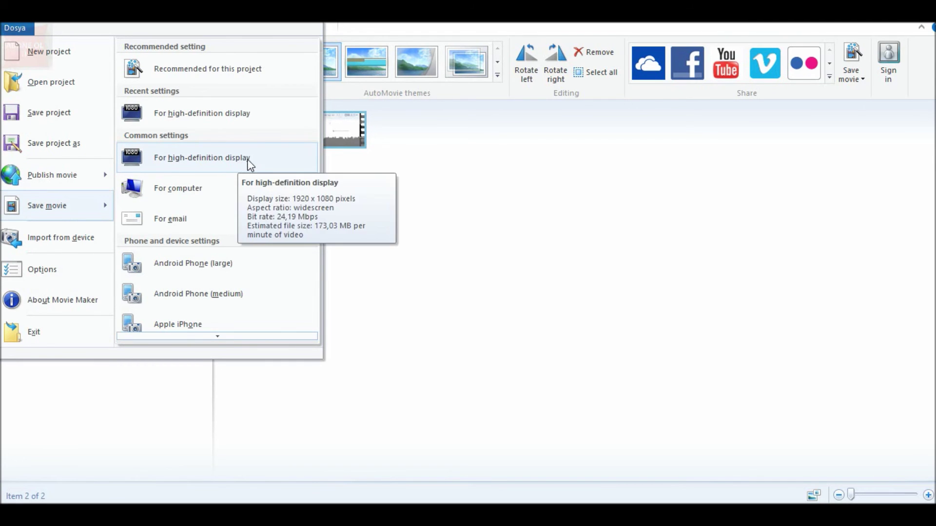
click(297, 161)
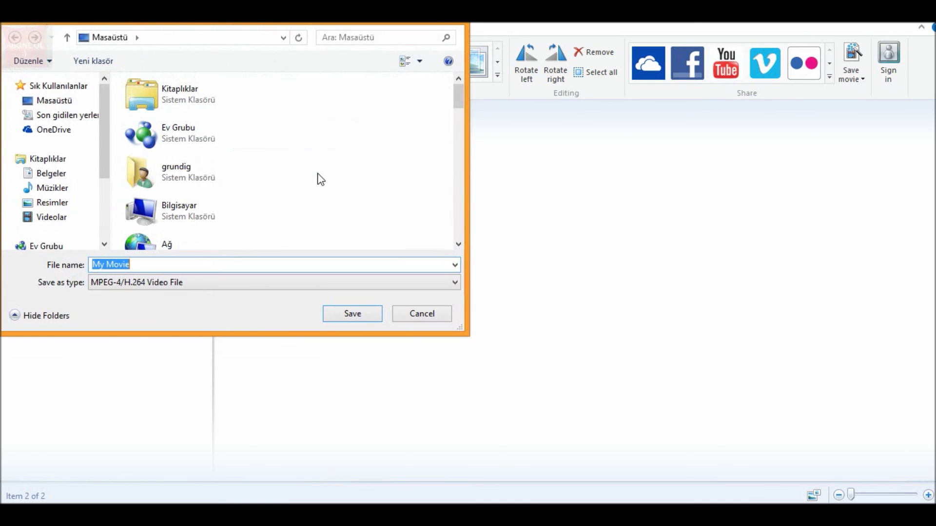
Clear the proposed file name, choose the desktop (Masaüstü) as the save location, and close the dialog without saving.
key(Delete)
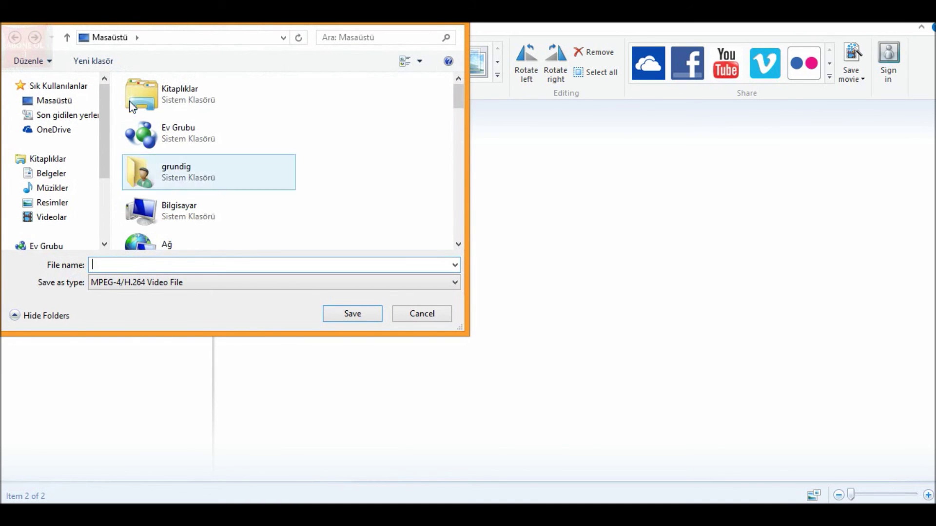
click(49, 100)
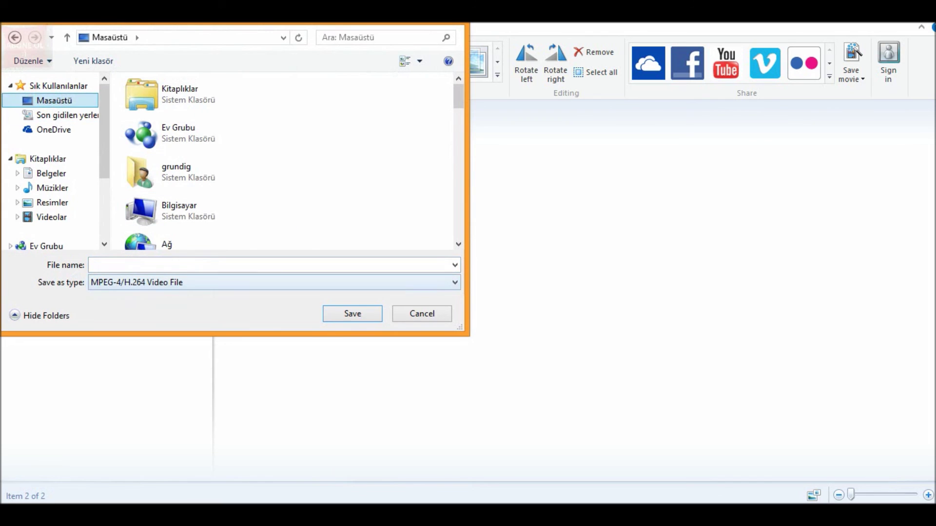
click(122, 265)
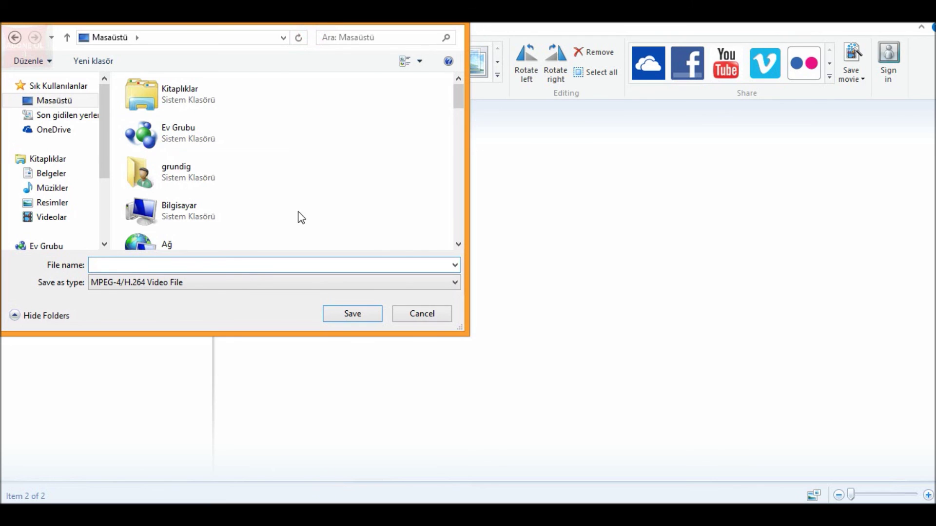
drag(461, 26, 441, 95)
click(438, 91)
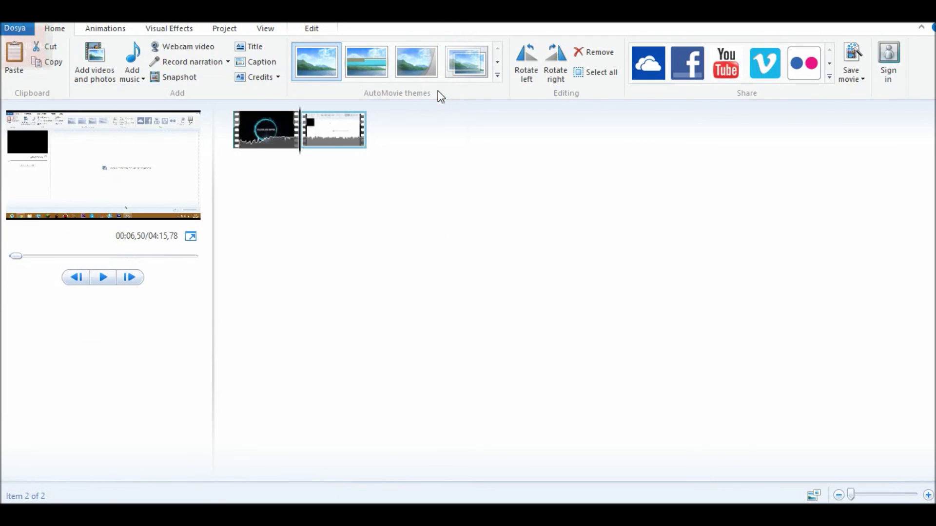